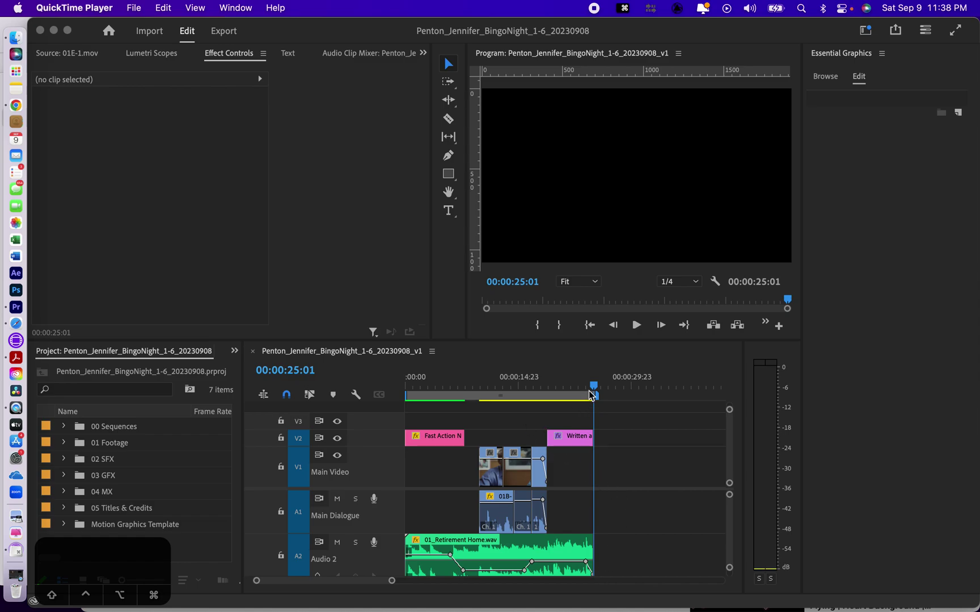
# Play the Bingo Night sequence from its first frame through to the end
pyautogui.moveTo(594, 388); pyautogui.dragTo(385, 390)
pyautogui.click(464, 388)
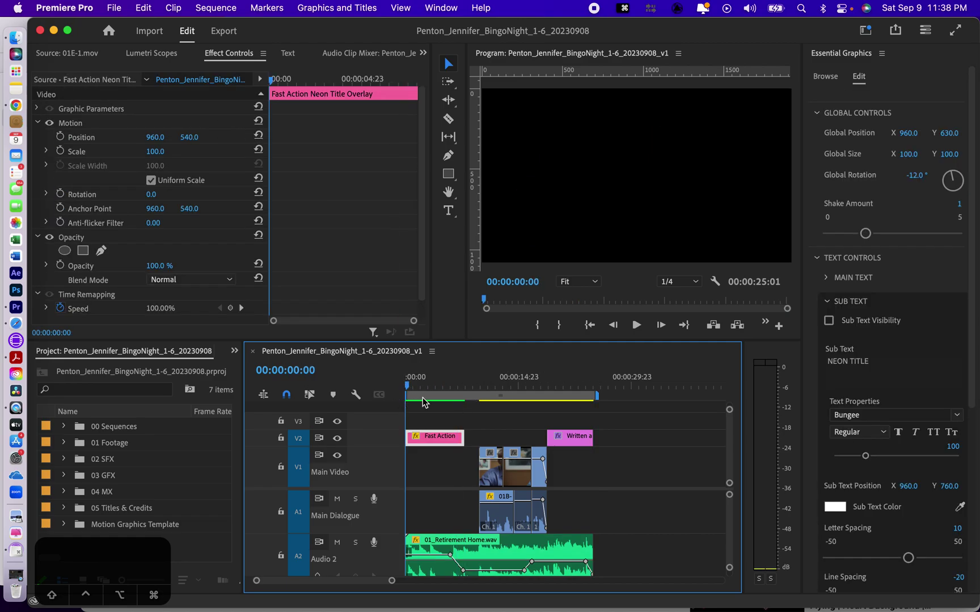
pyautogui.press('space')
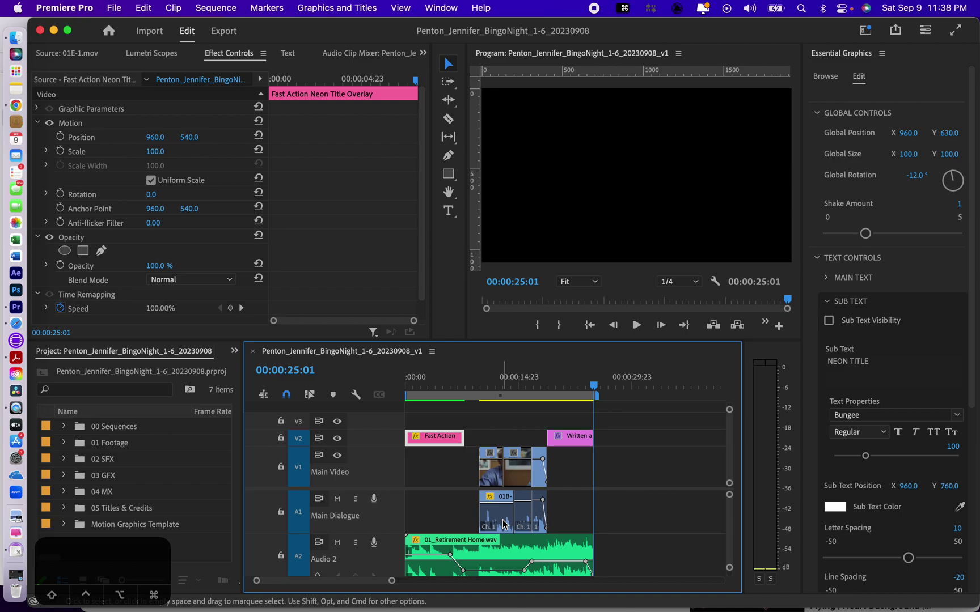
pyautogui.press('super+Tab')
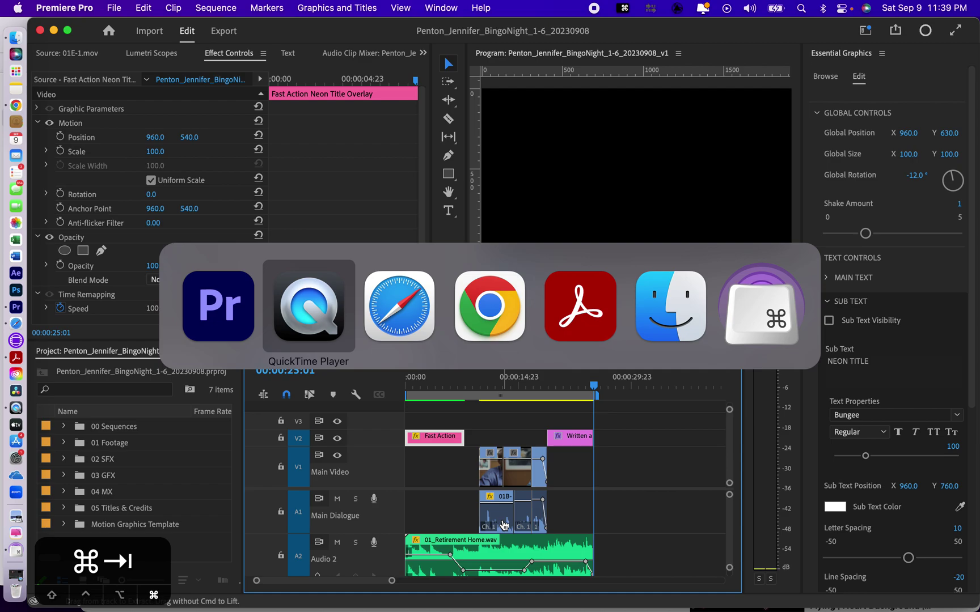
# In Acrobat, read down the Bingo Night Lined Script PDF to page 9
pyautogui.press('super+Tab')
pyautogui.press('super+Tab')
pyautogui.press('super+Tab')
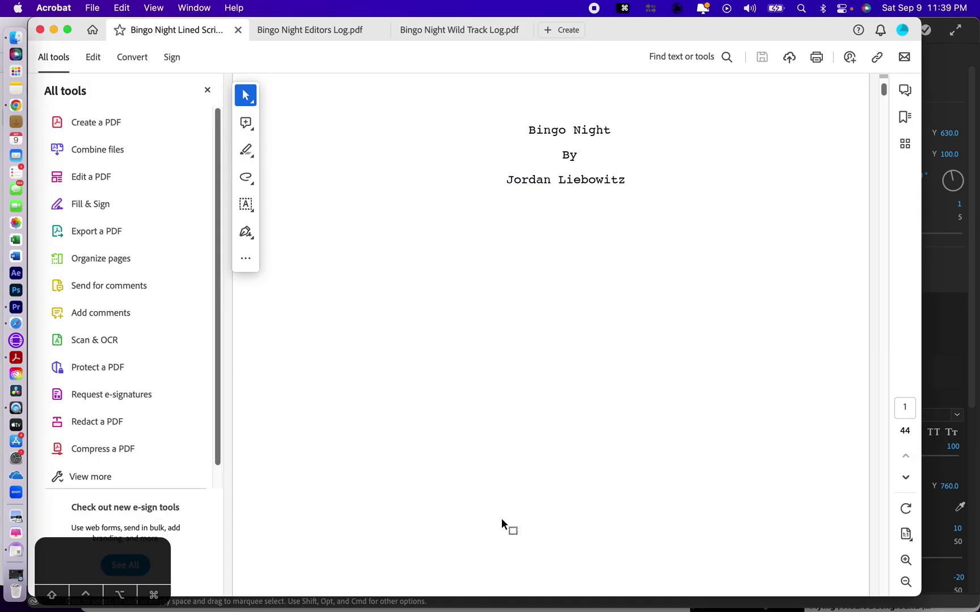
pyautogui.scroll(-10, 514, 471)
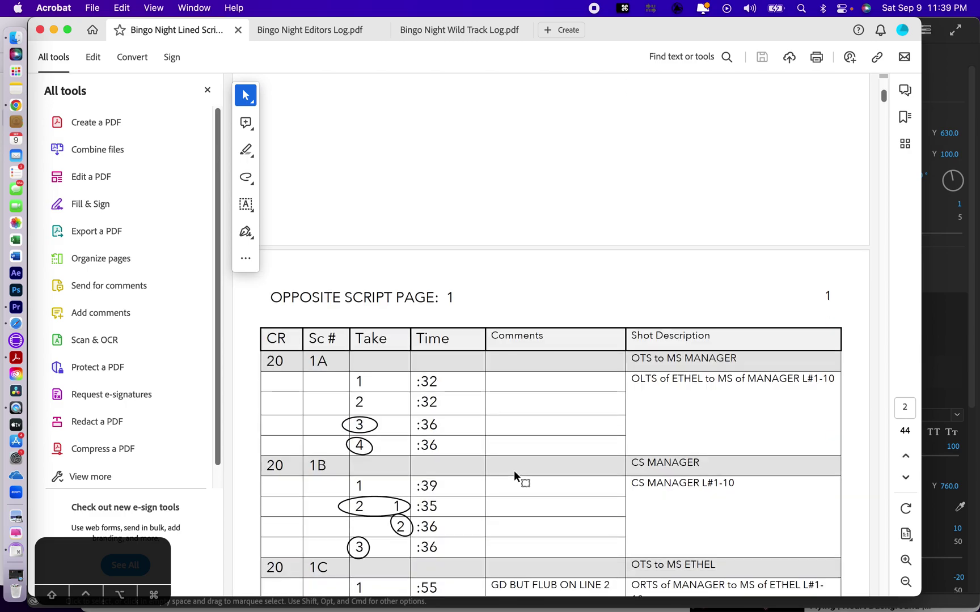
pyautogui.scroll(-10, 514, 473)
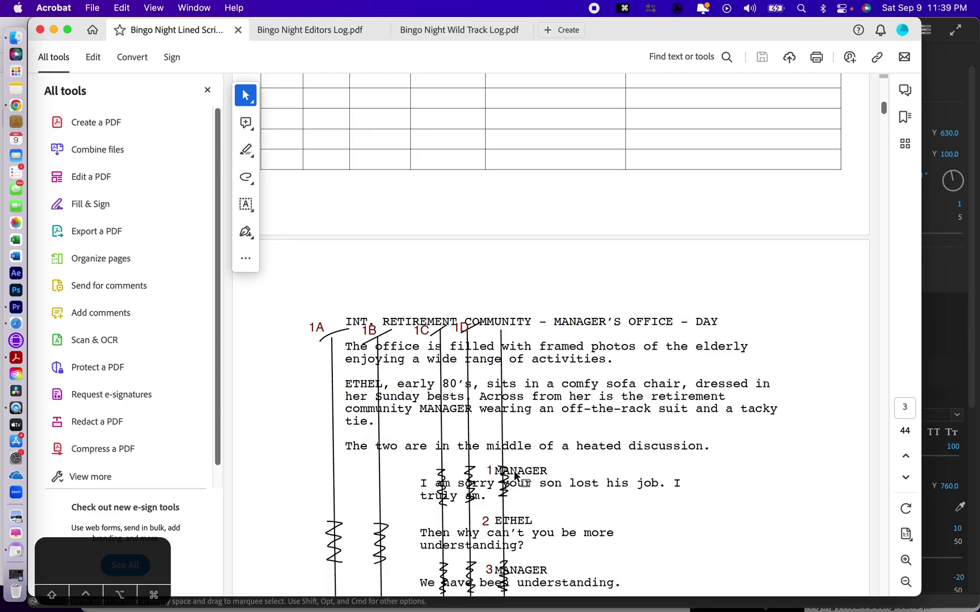
pyautogui.scroll(-10, 514, 475)
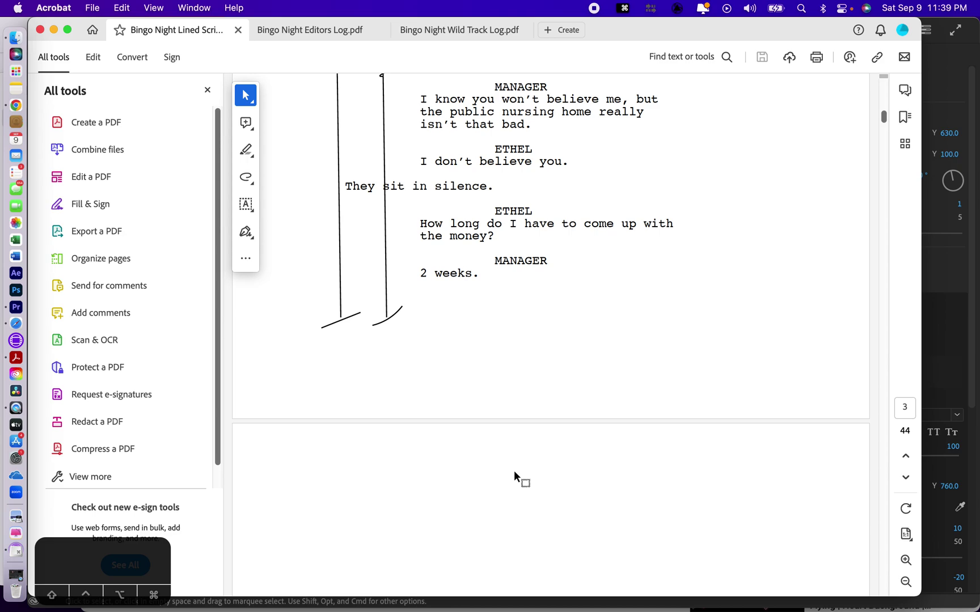
pyautogui.scroll(-10, 514, 476)
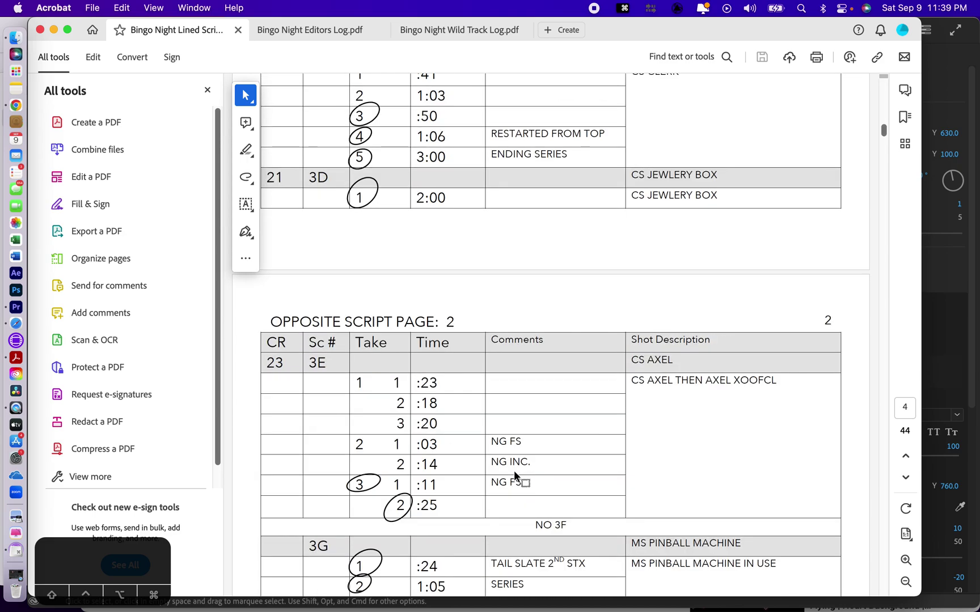
pyautogui.scroll(-10, 514, 471)
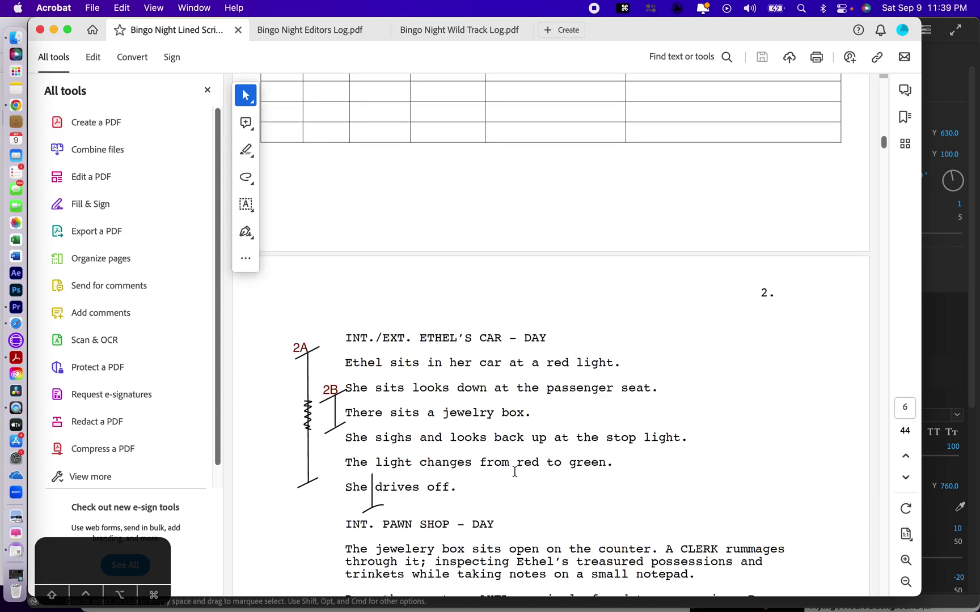
pyautogui.scroll(-5, 514, 472)
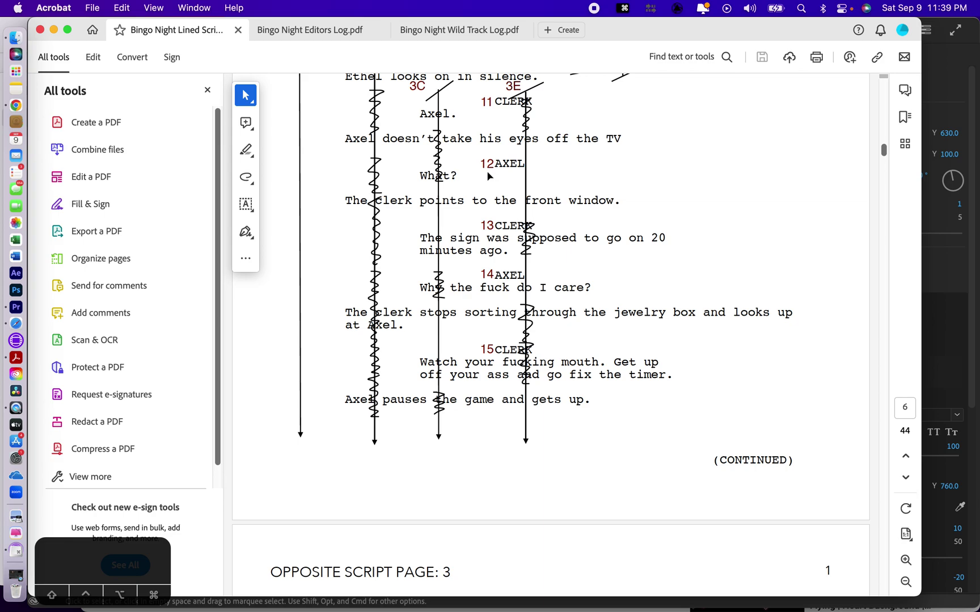
pyautogui.scroll(2, 489, 240)
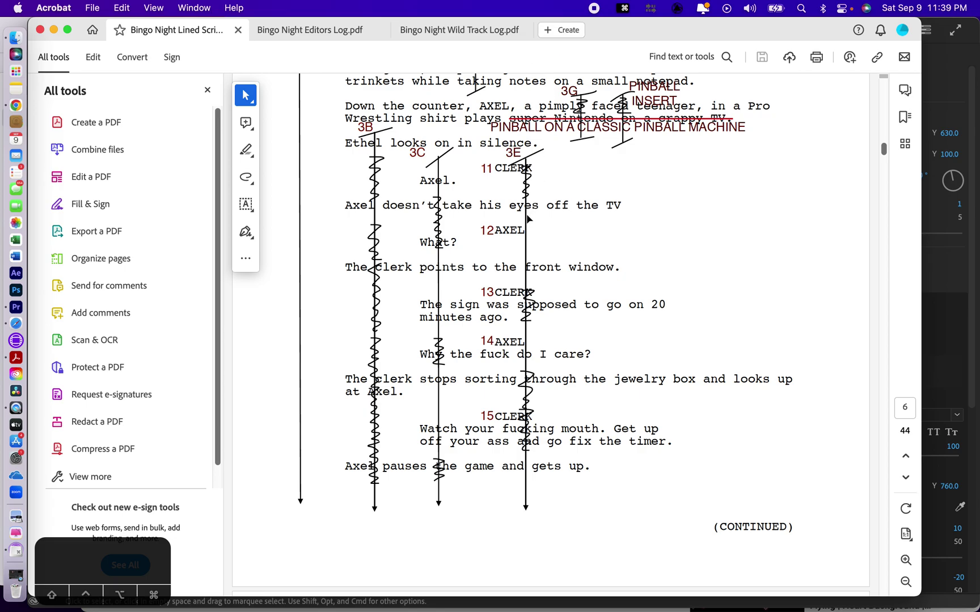
pyautogui.scroll(-8, 503, 325)
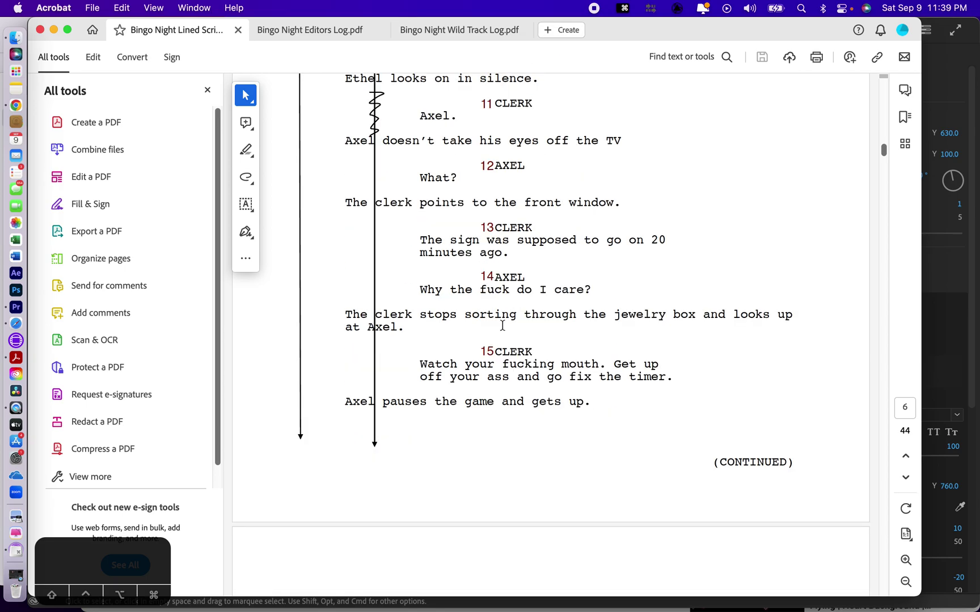
pyautogui.scroll(-15, 503, 328)
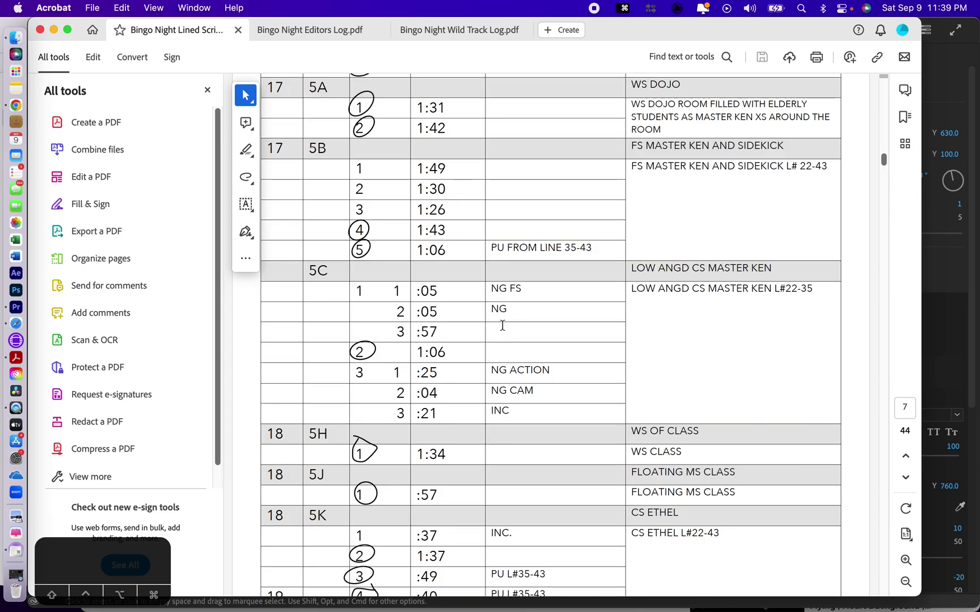
pyautogui.scroll(-11, 578, 333)
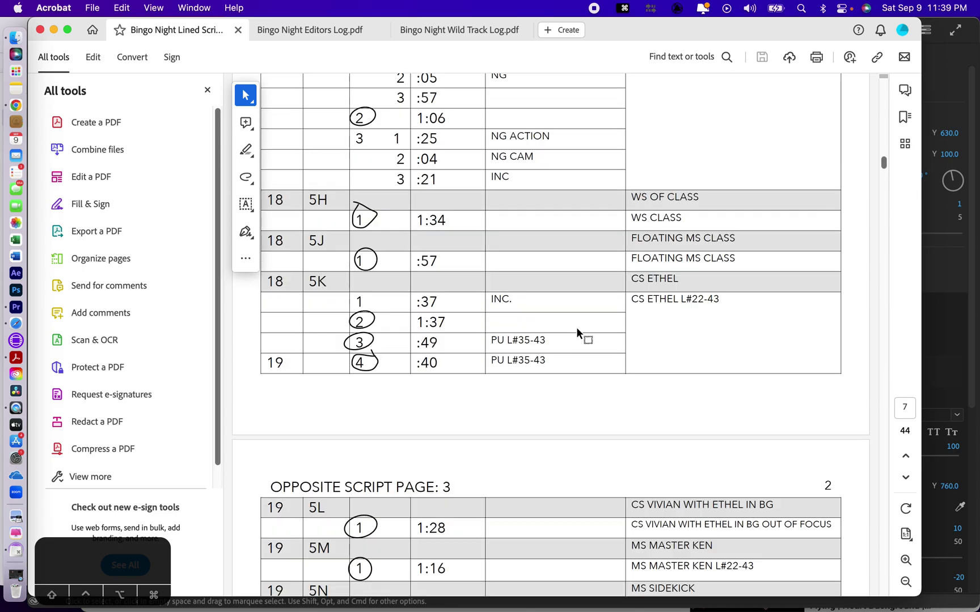
pyautogui.scroll(-20, 578, 335)
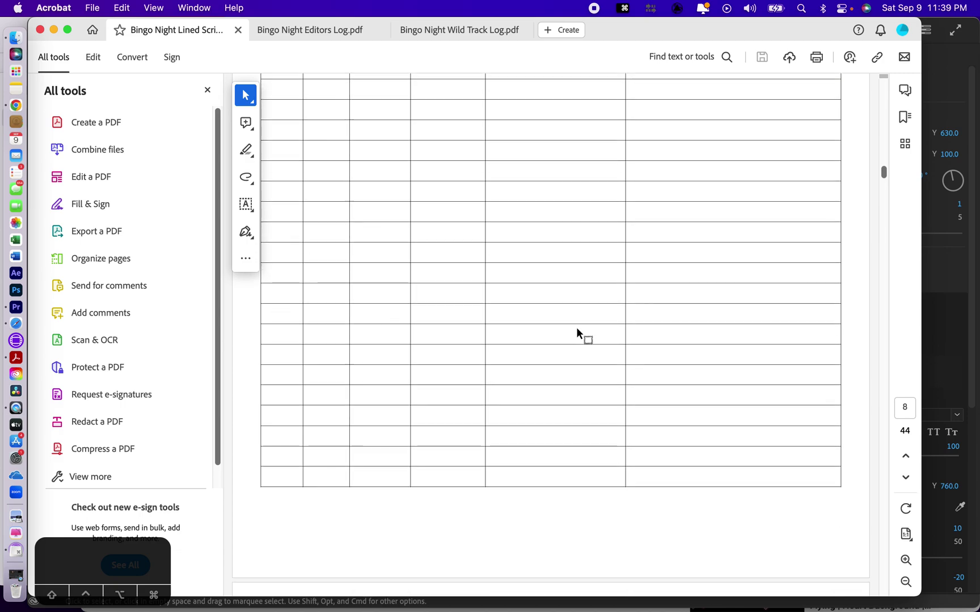
pyautogui.scroll(-7, 577, 332)
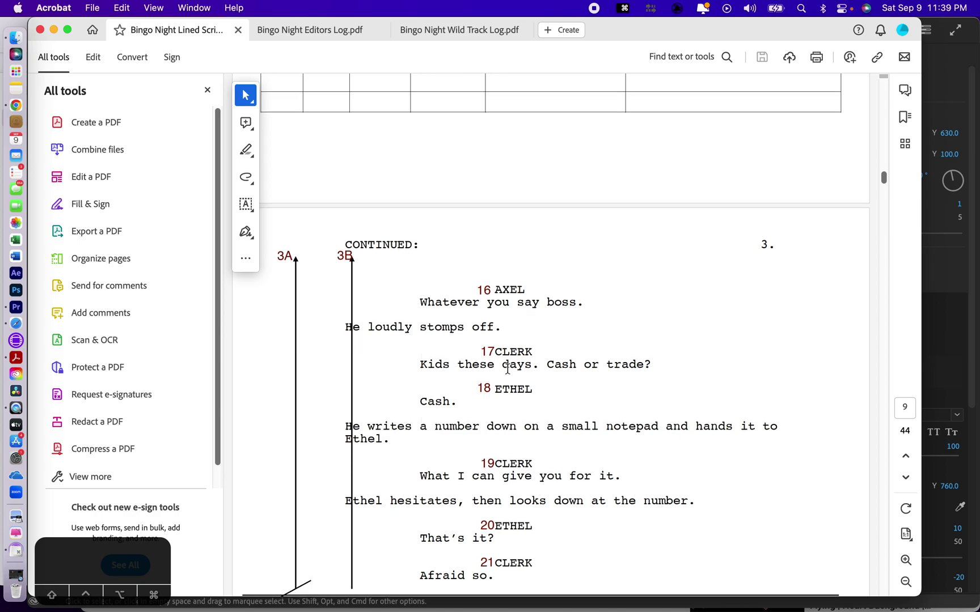
# Read past the Opposite Script Page 6 take log to script page 6, then return to Premiere Pro
pyautogui.scroll(-12, 507, 369)
pyautogui.scroll(-20, 507, 369)
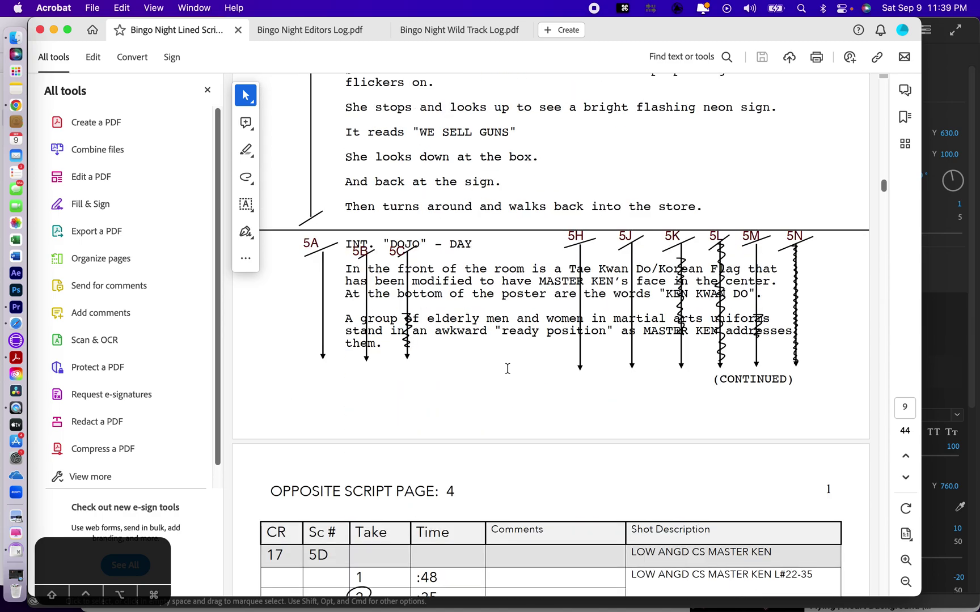
pyautogui.scroll(-12, 507, 368)
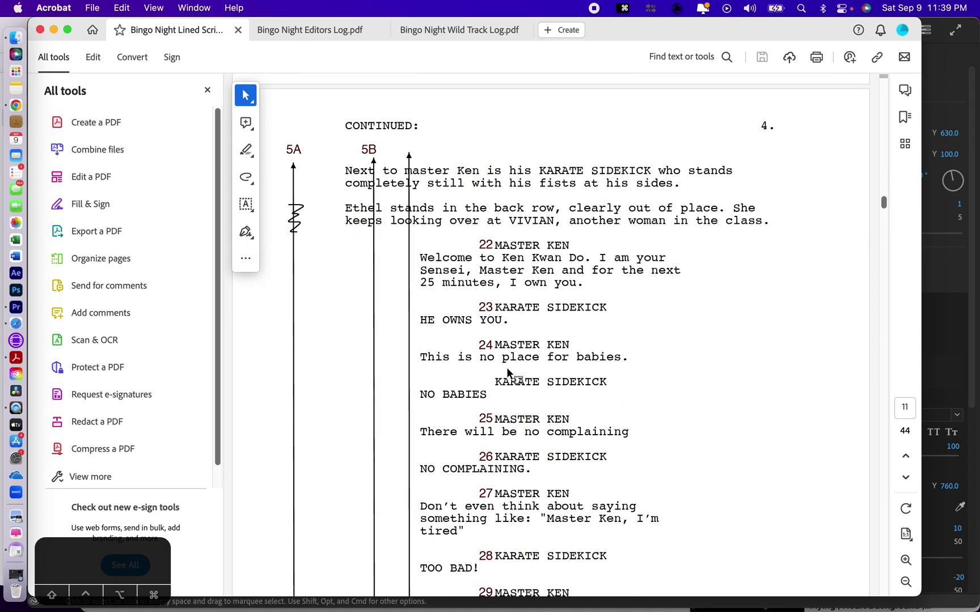
pyautogui.scroll(-20, 507, 371)
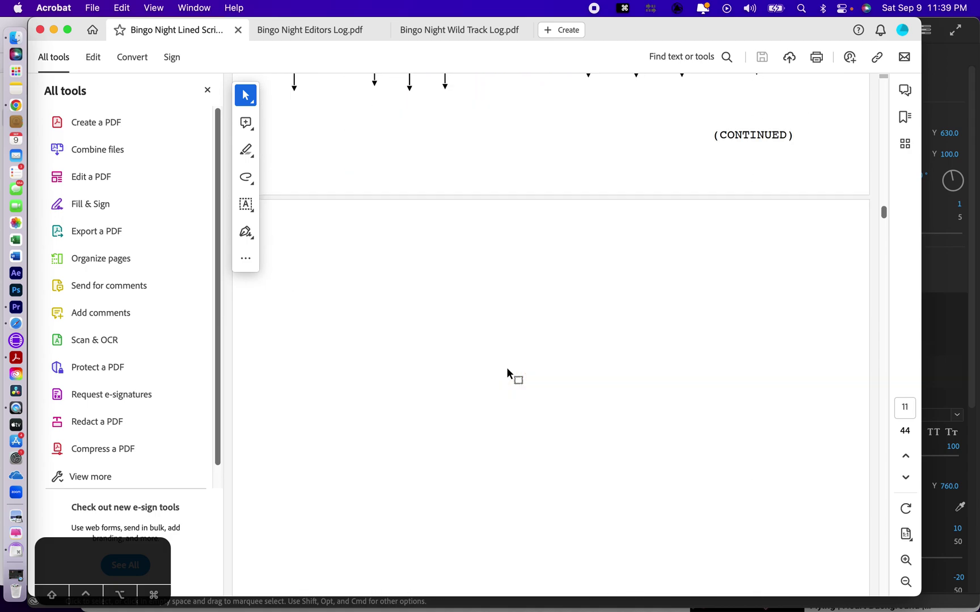
pyautogui.scroll(-6, 508, 368)
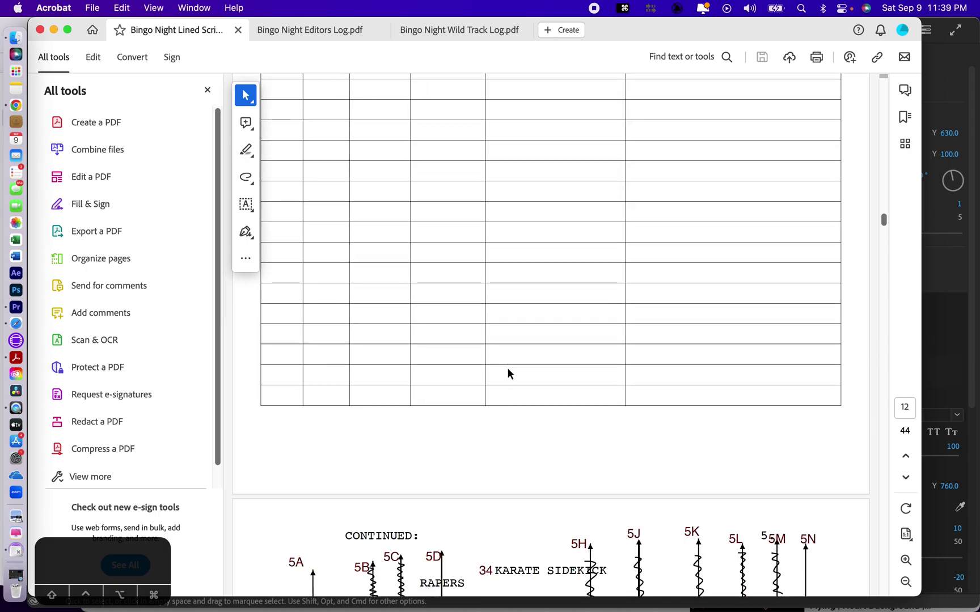
pyautogui.scroll(-9, 507, 373)
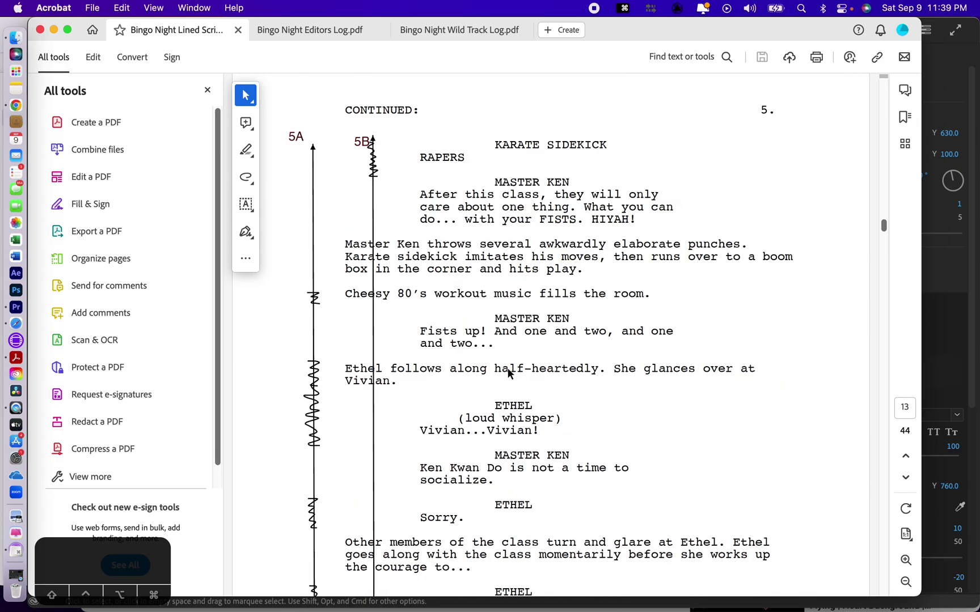
pyautogui.scroll(-7, 507, 371)
pyautogui.scroll(-7, 507, 372)
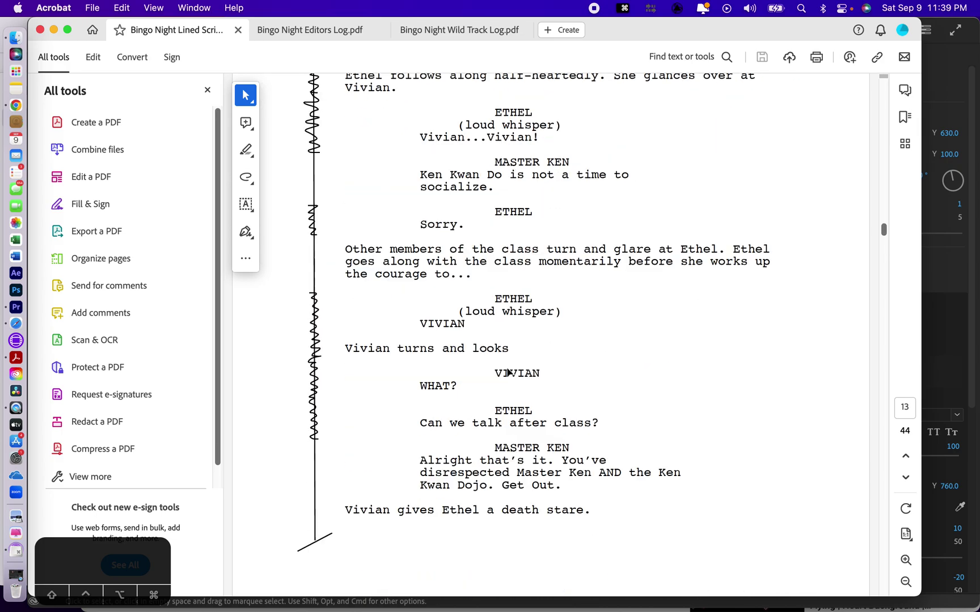
pyautogui.scroll(-10, 508, 369)
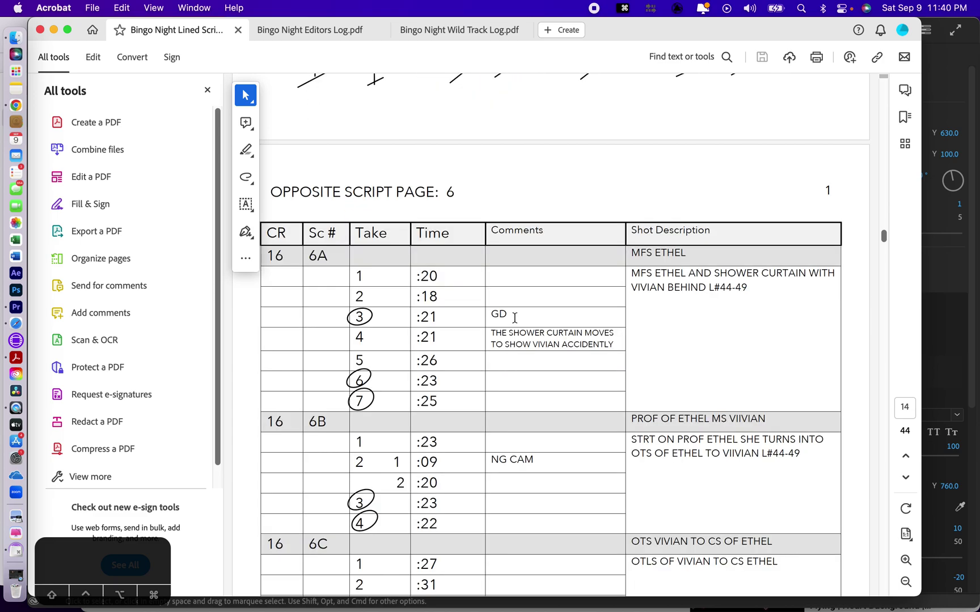
pyautogui.scroll(-12, 514, 318)
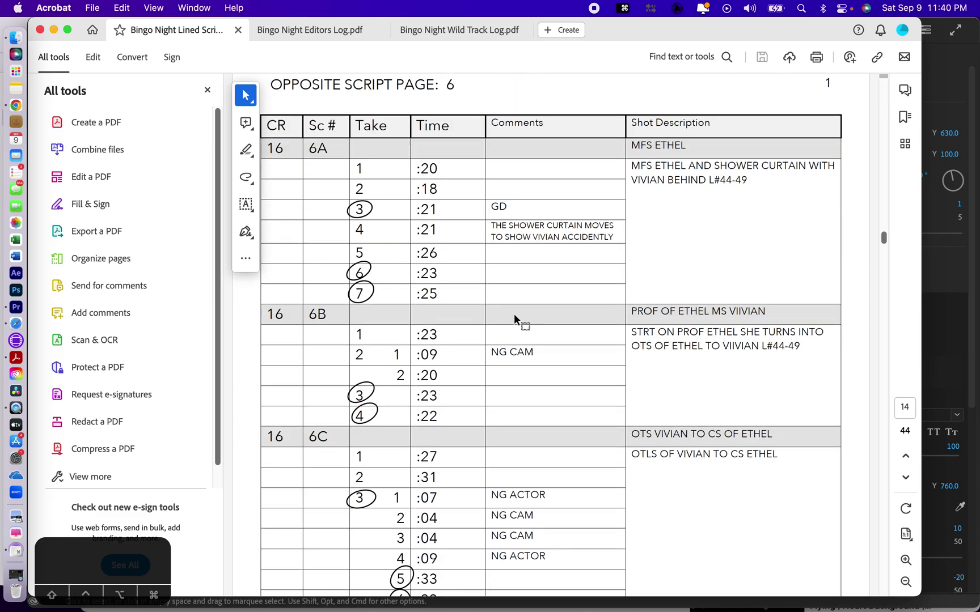
pyautogui.scroll(-15, 514, 318)
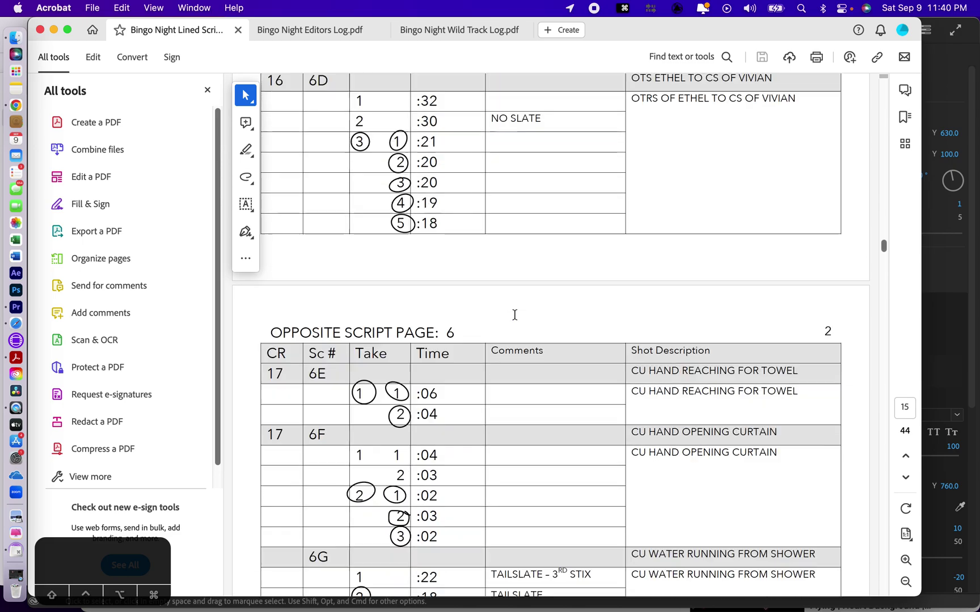
pyautogui.scroll(-15, 514, 315)
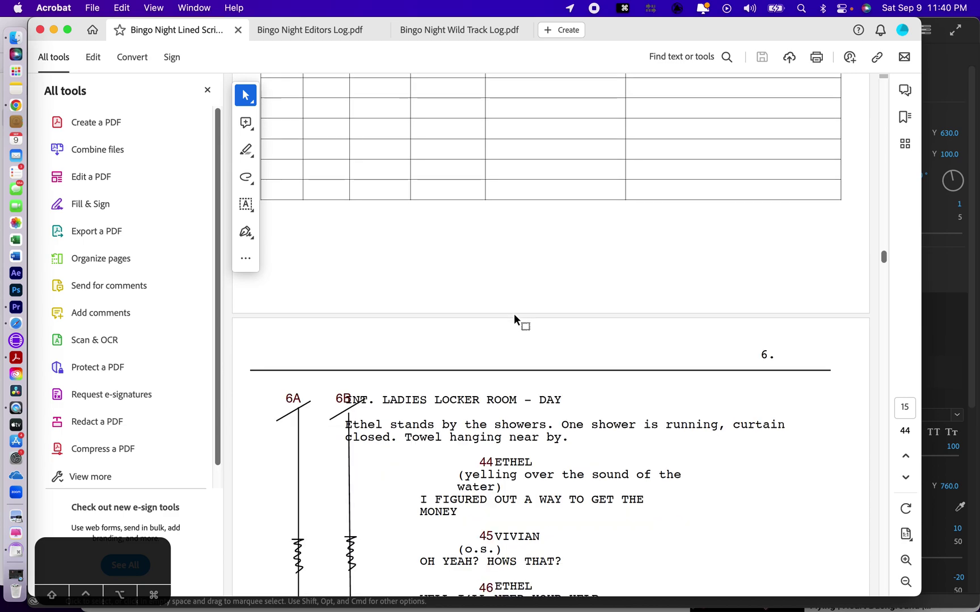
pyautogui.scroll(-7, 514, 315)
pyautogui.scroll(-8, 514, 313)
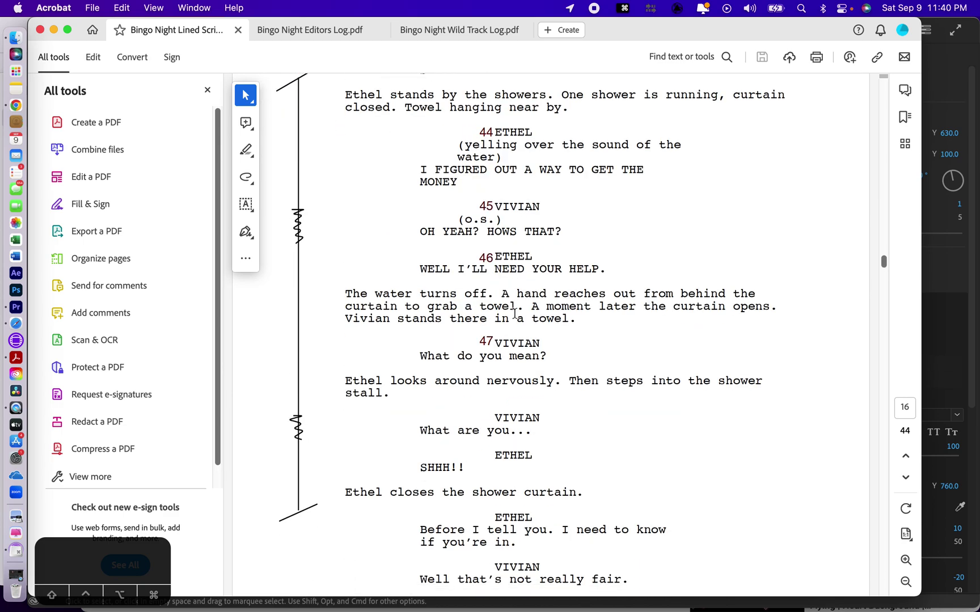
pyautogui.scroll(-5, 514, 313)
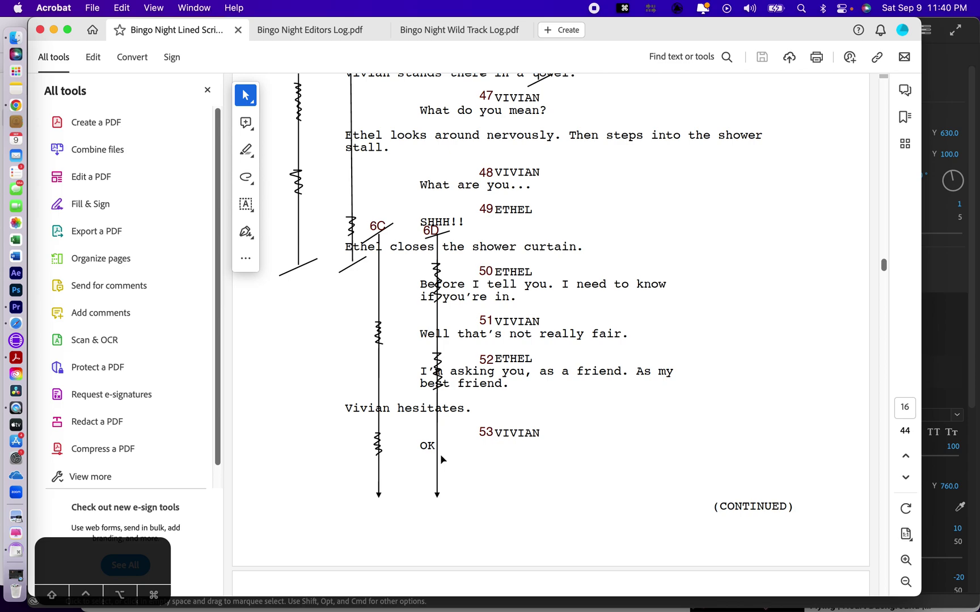
pyautogui.press('super+Tab')
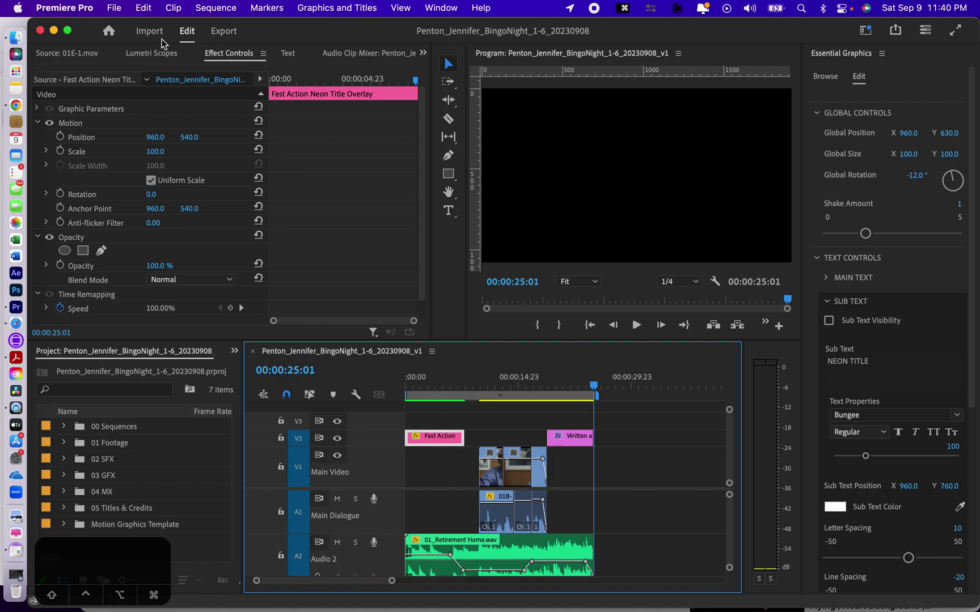
# Show the Export workspace with the sequence set to H.264 High Quality 1080p HD
pyautogui.click(221, 32)
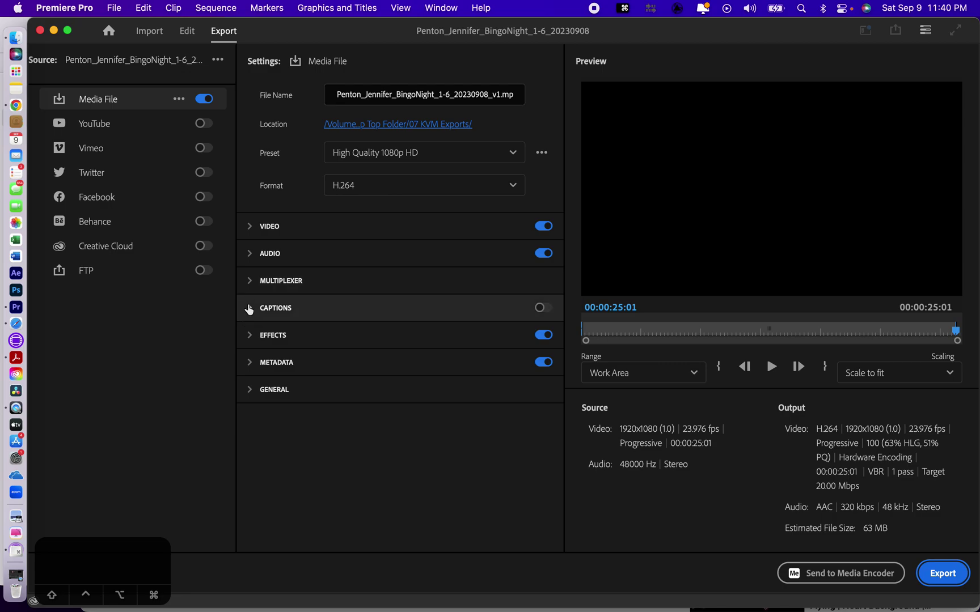
# Enable the Timecode Overlay export effect at Bottom Center, size 15, opacity 40
pyautogui.click(251, 336)
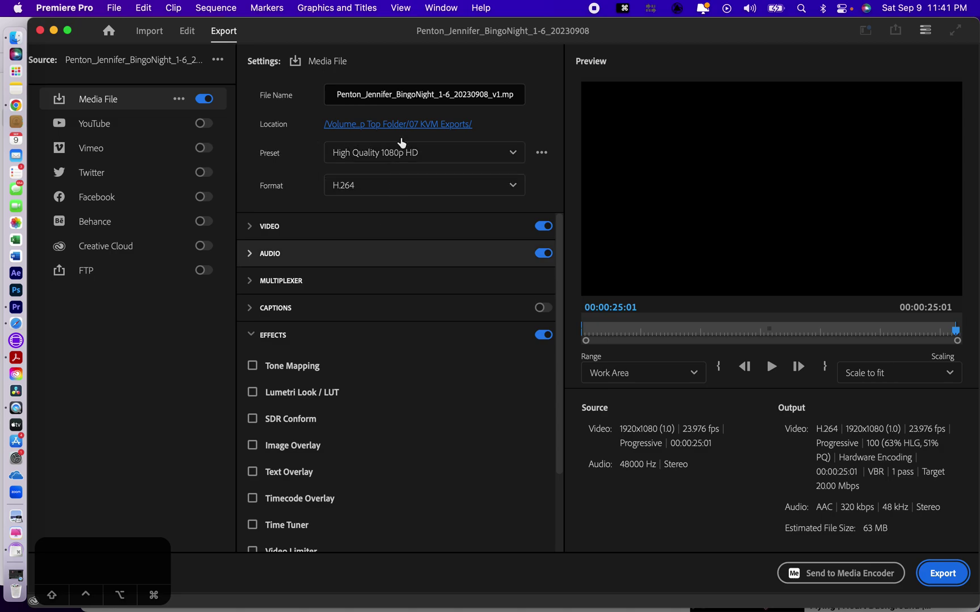
pyautogui.click(251, 336)
pyautogui.click(252, 337)
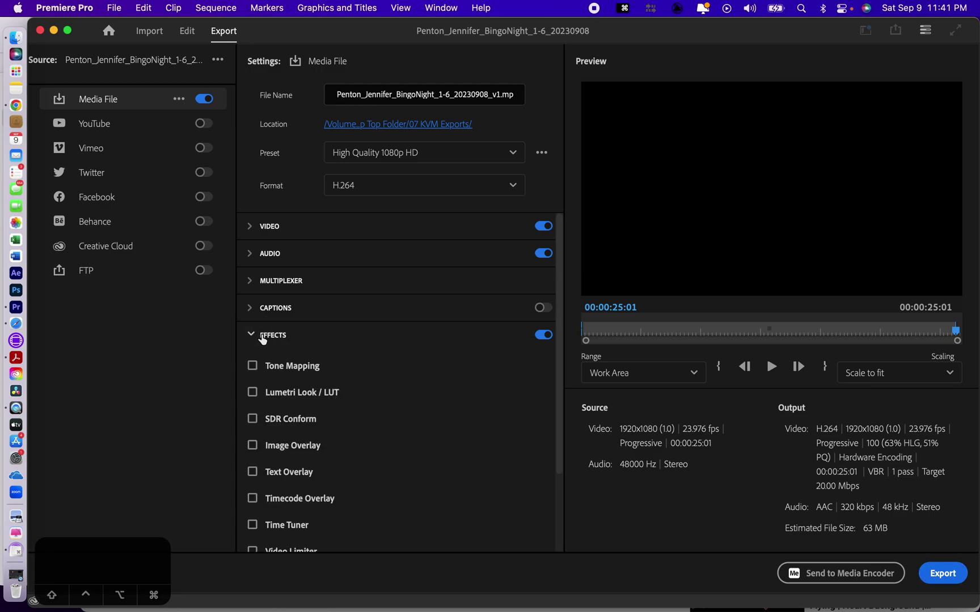
pyautogui.click(252, 498)
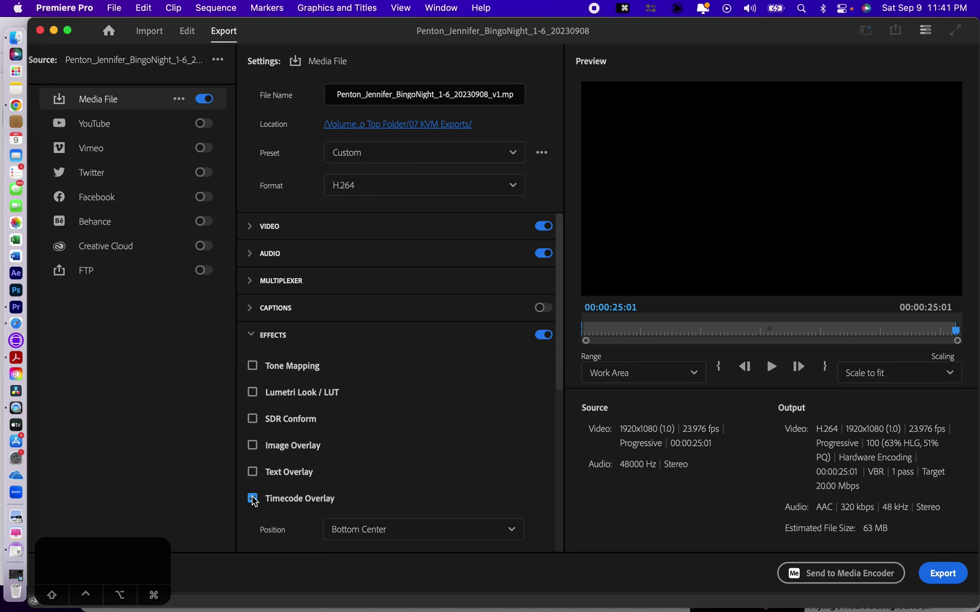
pyautogui.scroll(-2, 301, 512)
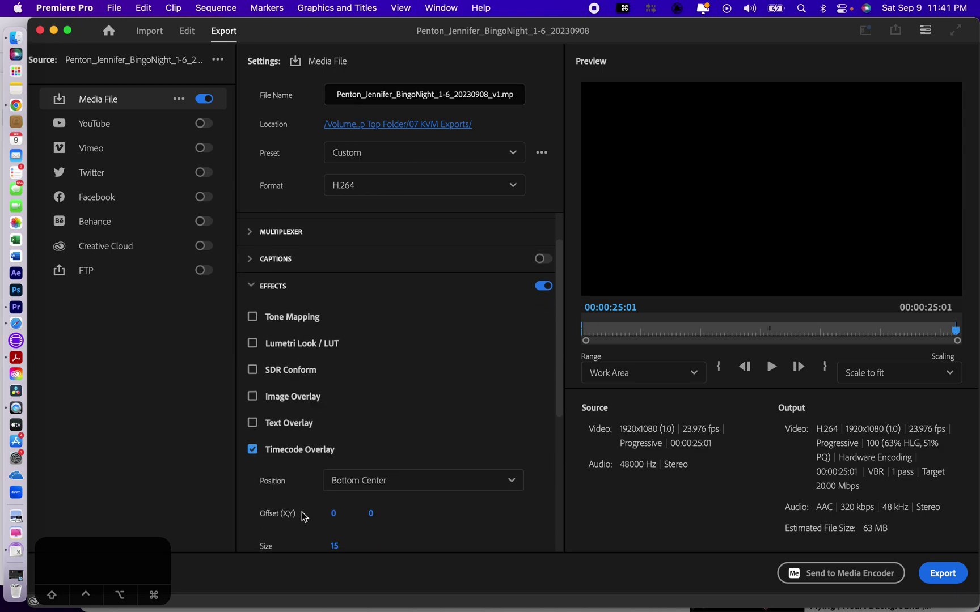
pyautogui.scroll(-5, 302, 515)
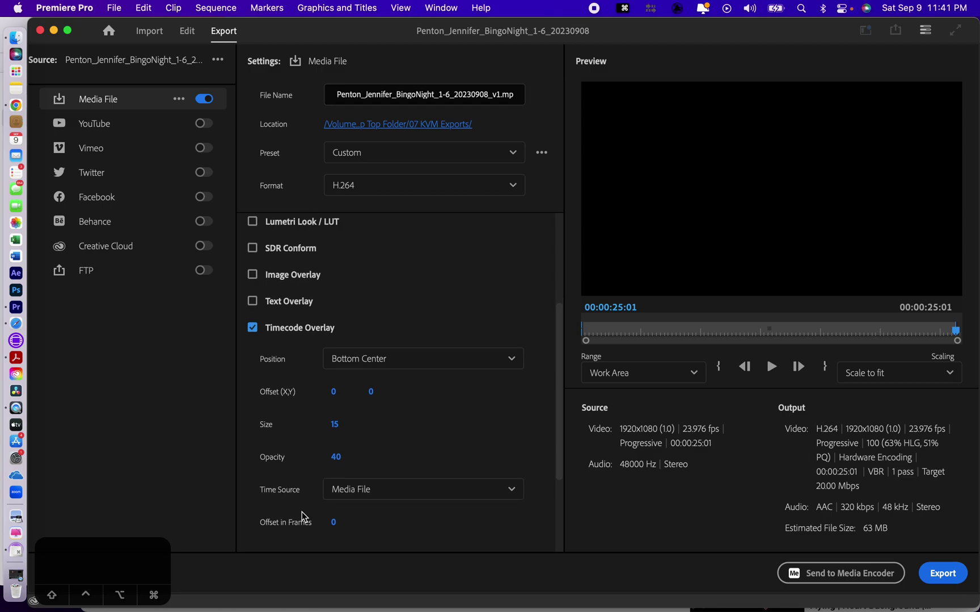
pyautogui.scroll(-2, 302, 512)
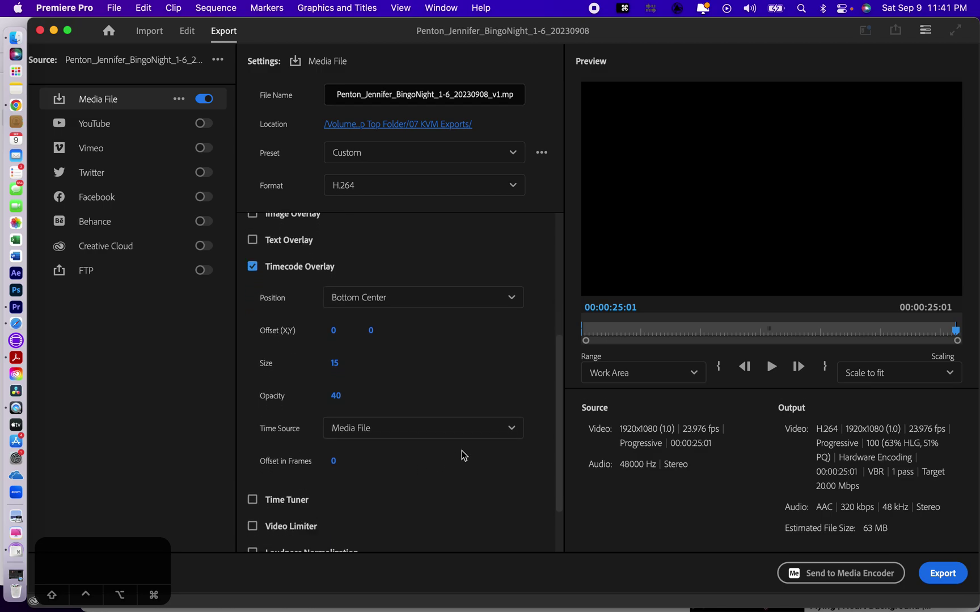
# Preview the timecode overlay mid-sequence and on the Written and Directed by frame
pyautogui.click(699, 329)
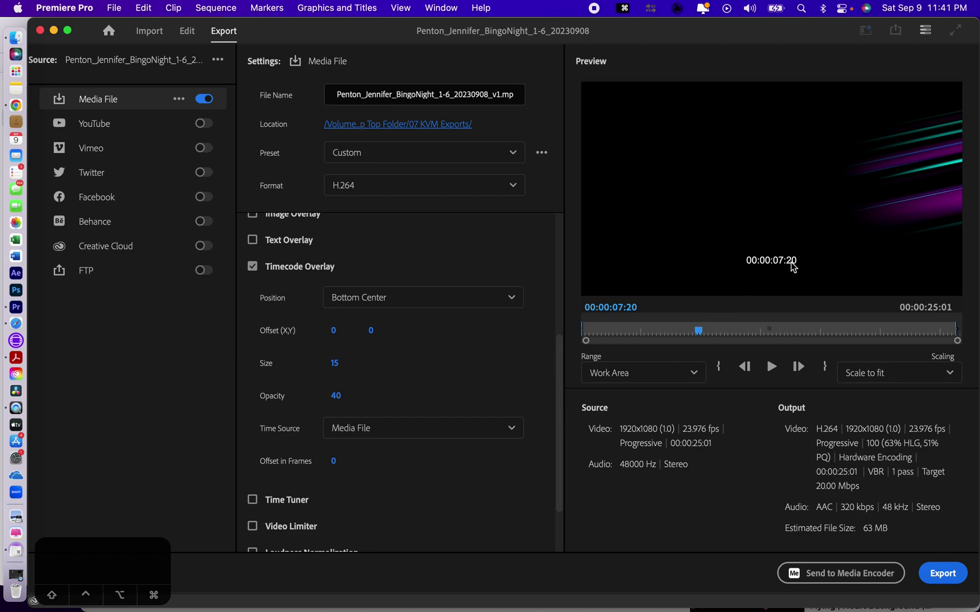
pyautogui.click(878, 314)
pyautogui.click(875, 319)
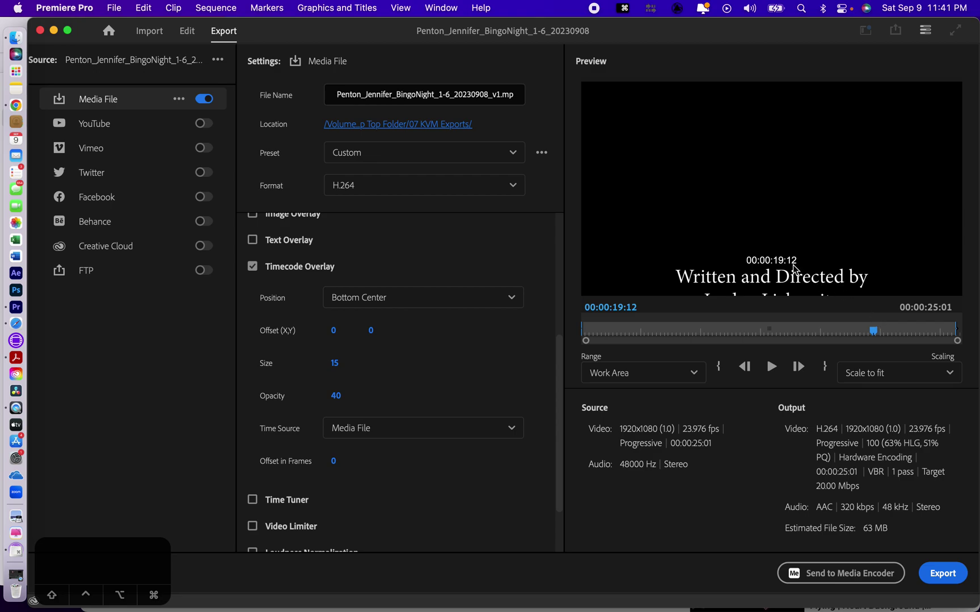
# Scrub the BINGO NIGHT title frames and the closing credits, reaching 00:00:22:09
pyautogui.click(591, 330)
pyautogui.moveTo(591, 330); pyautogui.dragTo(647, 329)
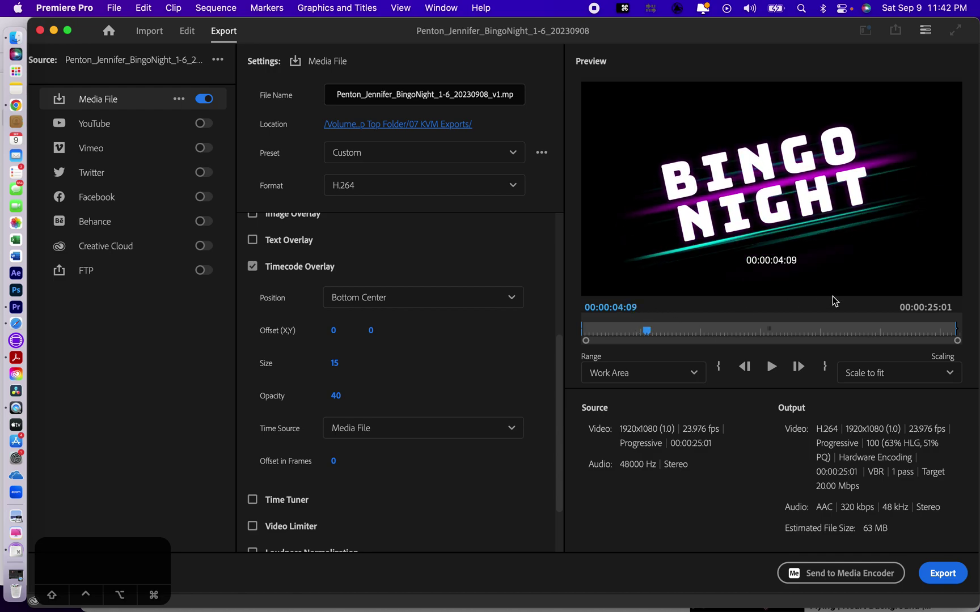
pyautogui.click(940, 327)
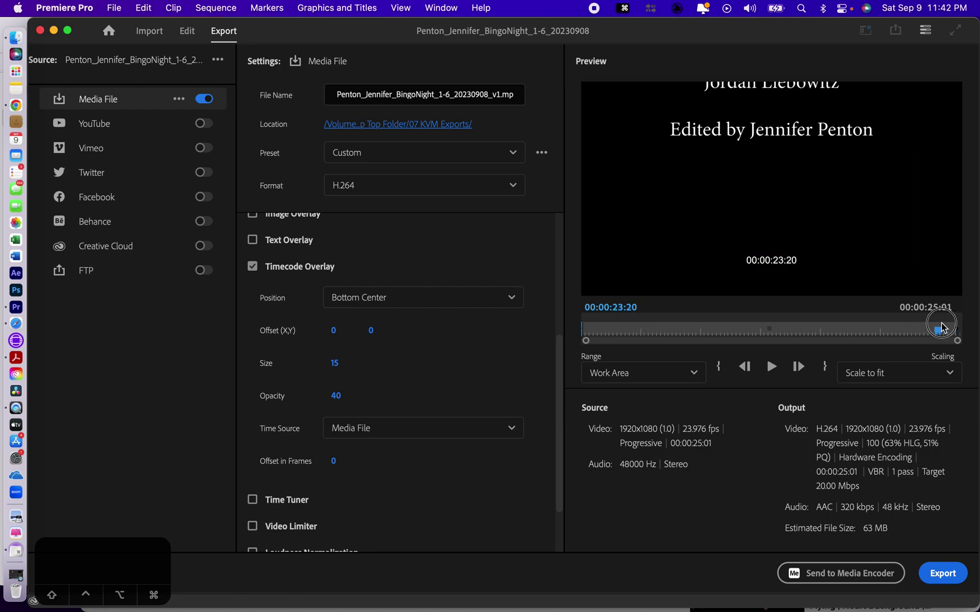
pyautogui.moveTo(940, 328); pyautogui.dragTo(919, 329)
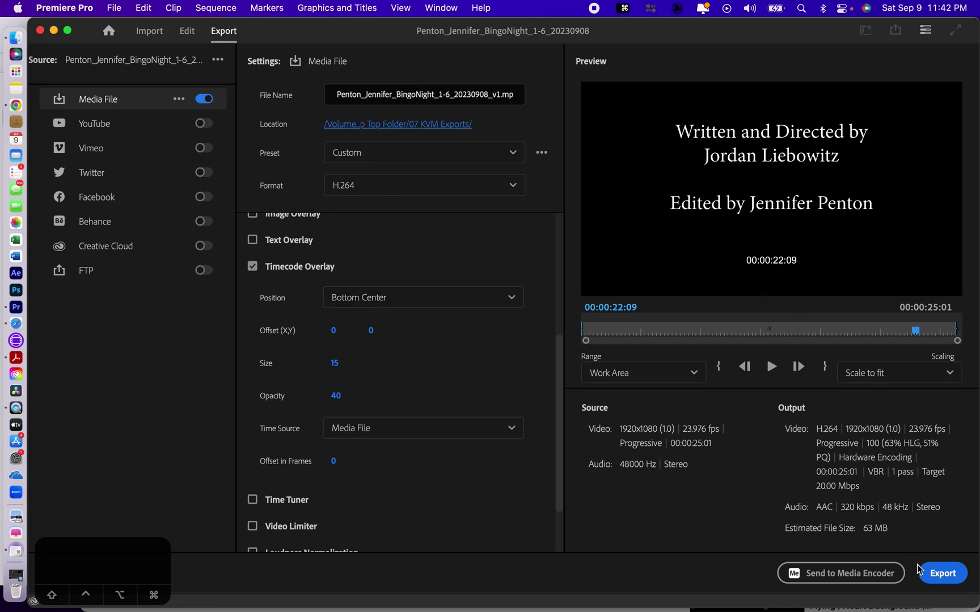
# Export the sequence as H.264 with the bottom-center timecode overlay
pyautogui.click(943, 577)
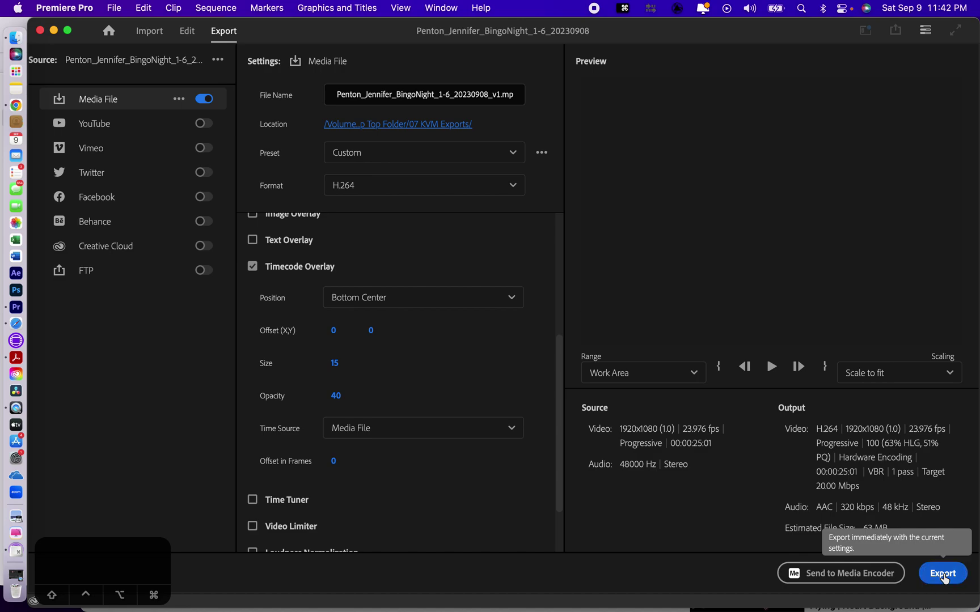